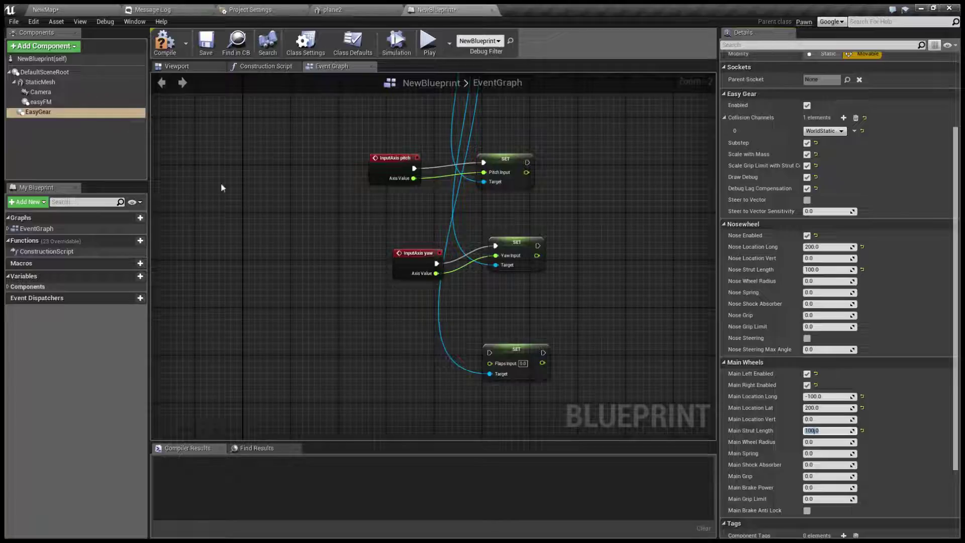
pyautogui.click(426, 40)
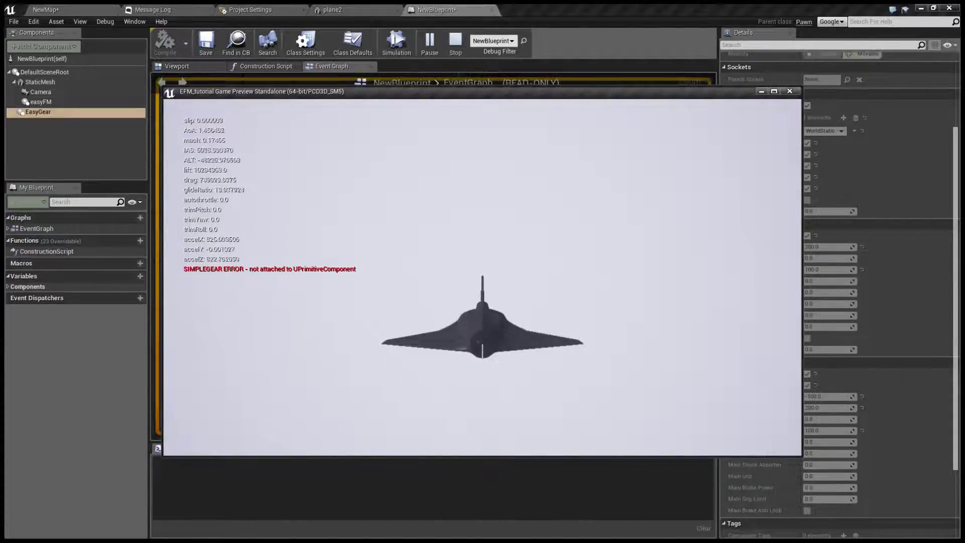
pyautogui.press('Escape')
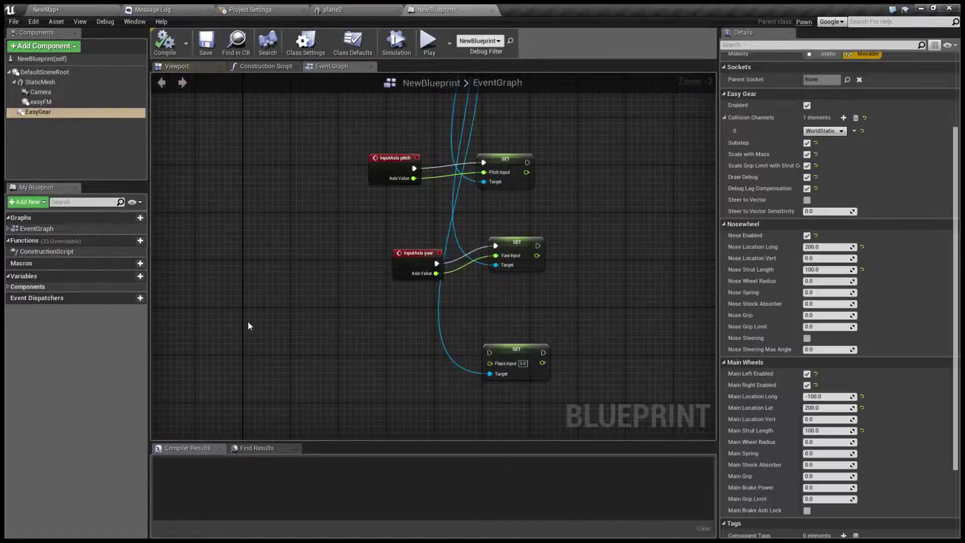
# Parent the EasyGear component under StaticMesh and run a test flight to see the gear struts.
pyautogui.click(120, 115)
pyautogui.moveTo(120, 119); pyautogui.dragTo(59, 84)
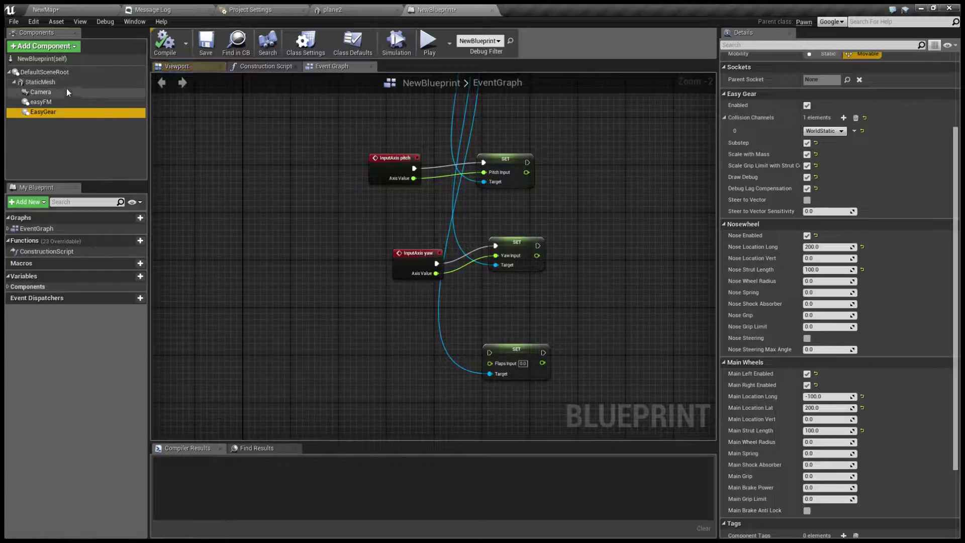
pyautogui.click(427, 55)
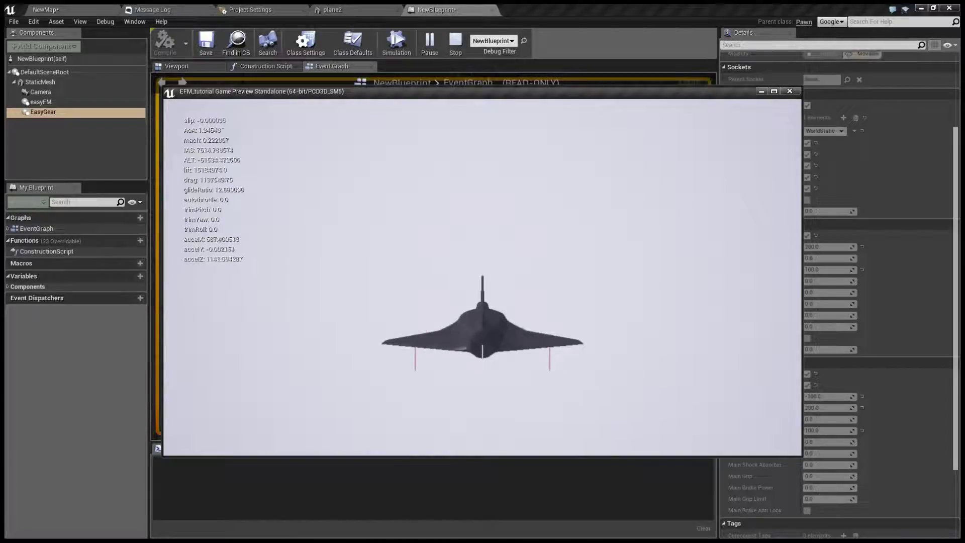
pyautogui.press('Escape')
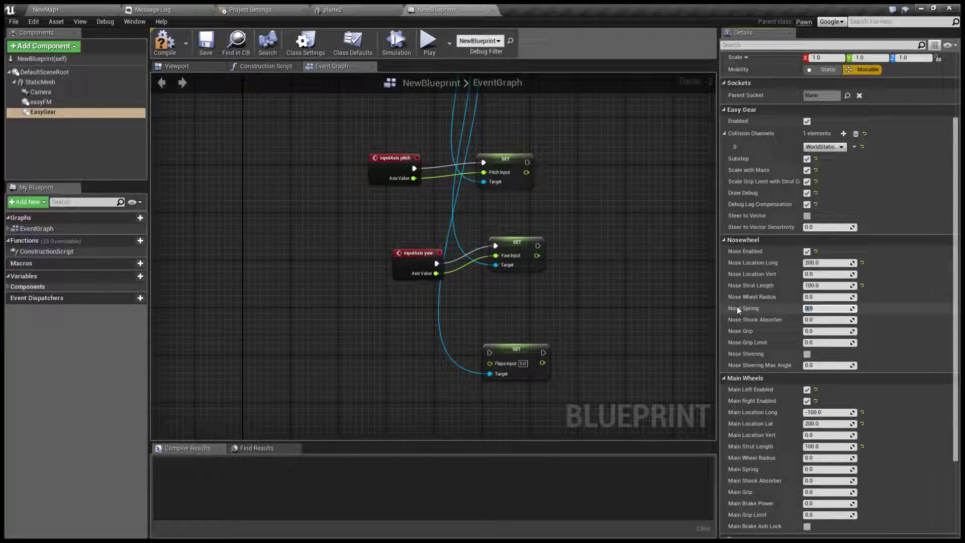
# Set EasyGear's Nose Spring and Main Spring to 10, then test-fly the aircraft.
pyautogui.write('10')
pyautogui.press('Return')
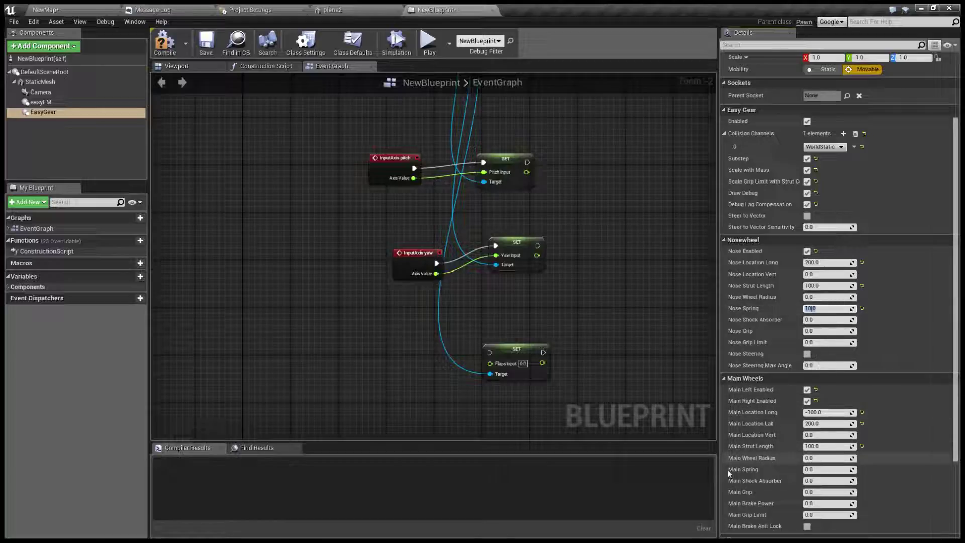
pyautogui.click(826, 469)
pyautogui.write('10')
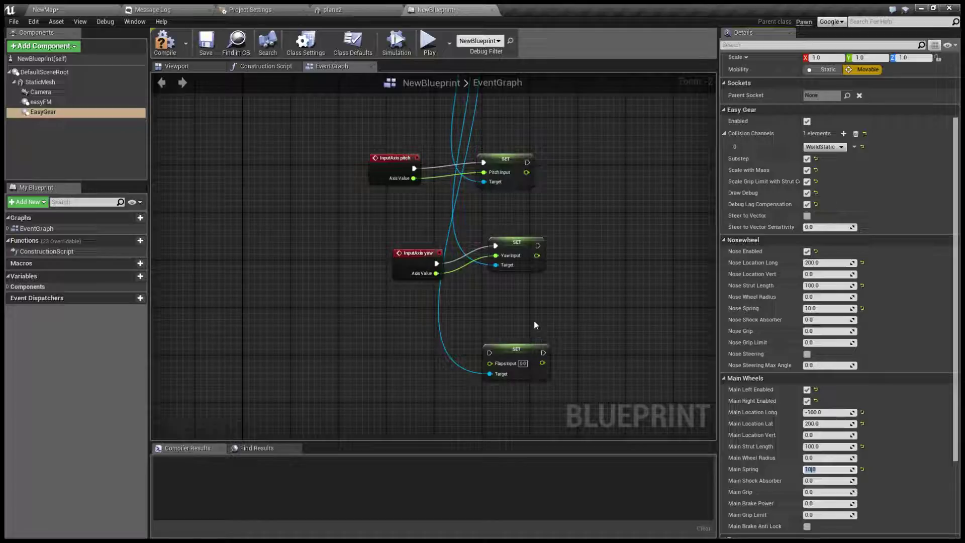
pyautogui.click(428, 45)
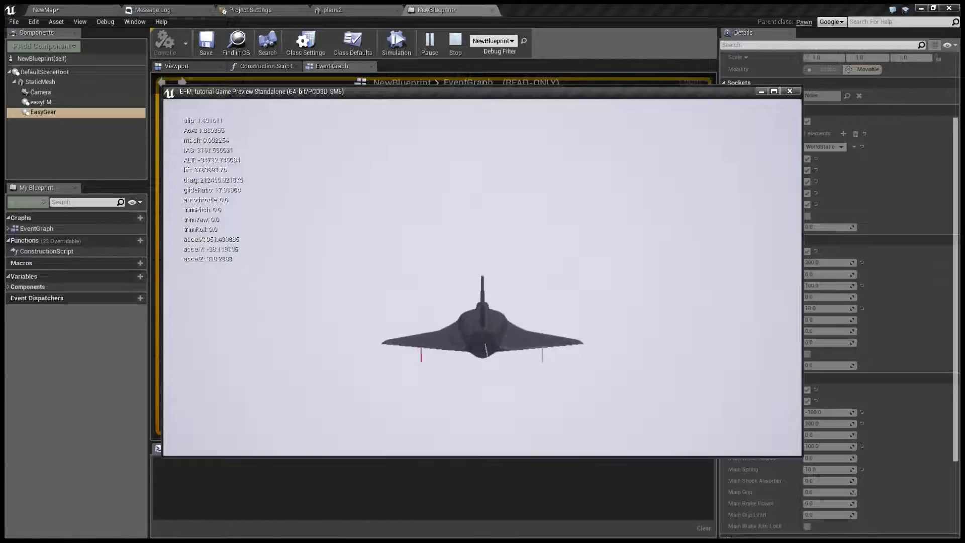
pyautogui.press('Escape')
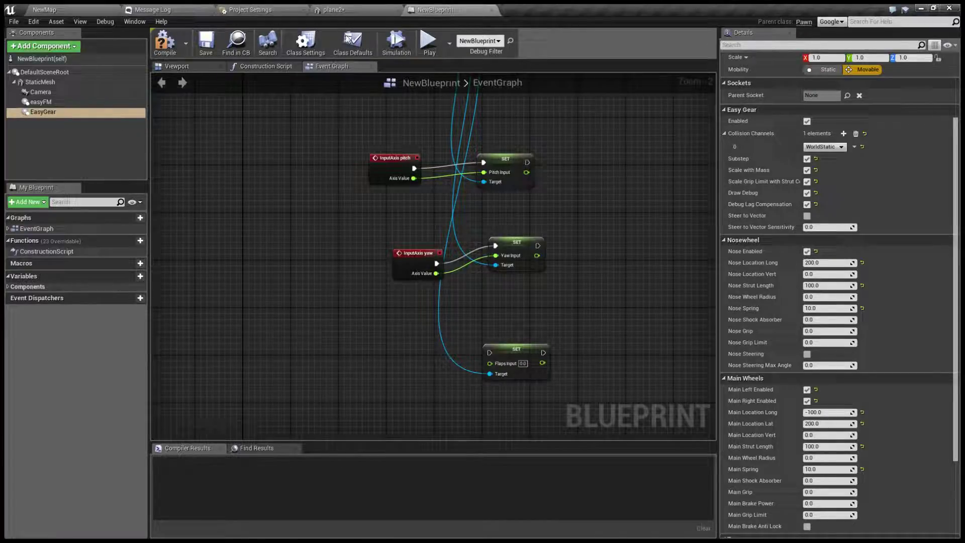
# Add a 26DOP simplified collision to the plane2 mesh and go back to NewBlueprint.
pyautogui.click(333, 10)
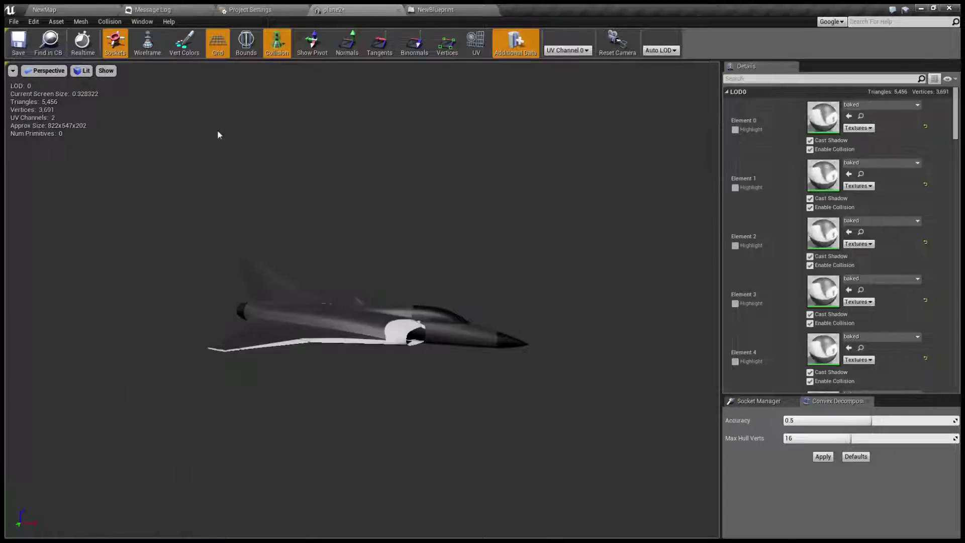
pyautogui.click(109, 21)
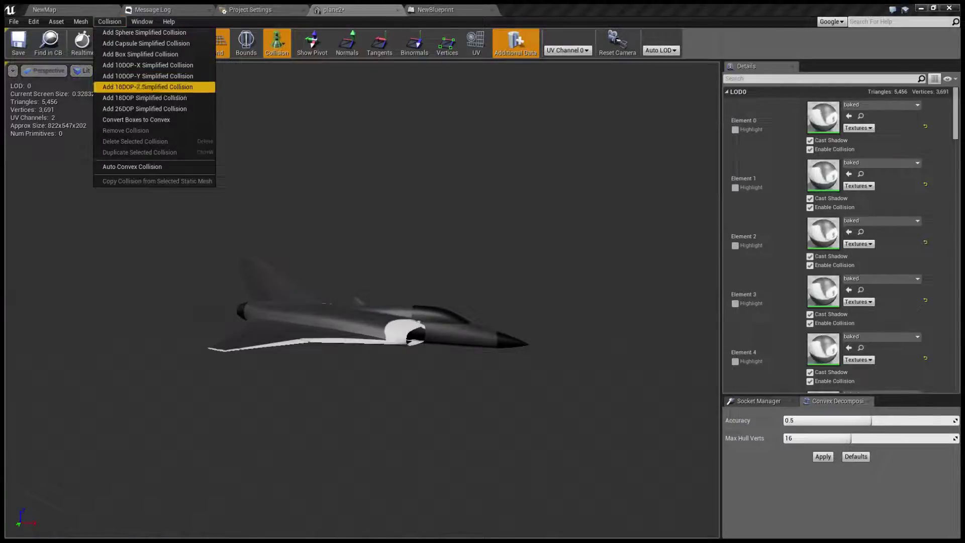
pyautogui.click(176, 109)
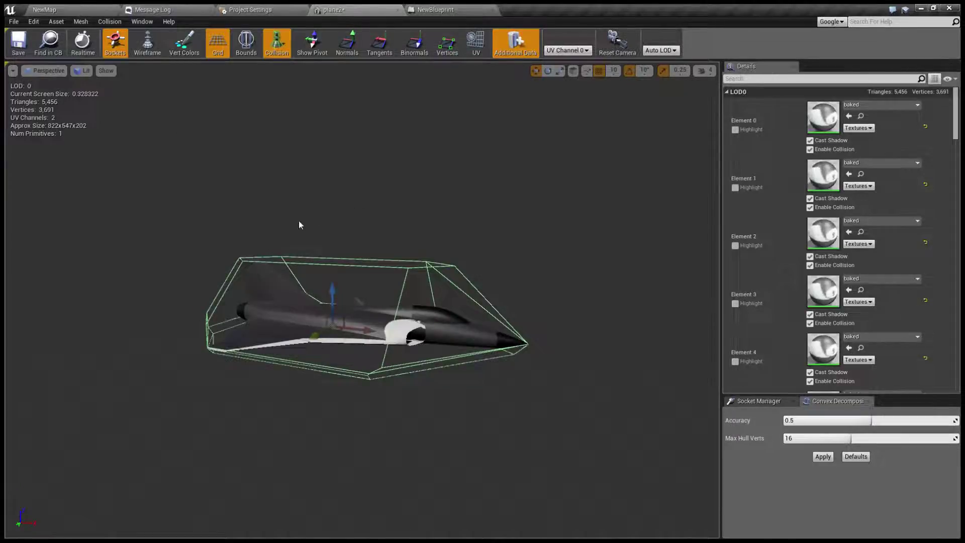
pyautogui.click(427, 8)
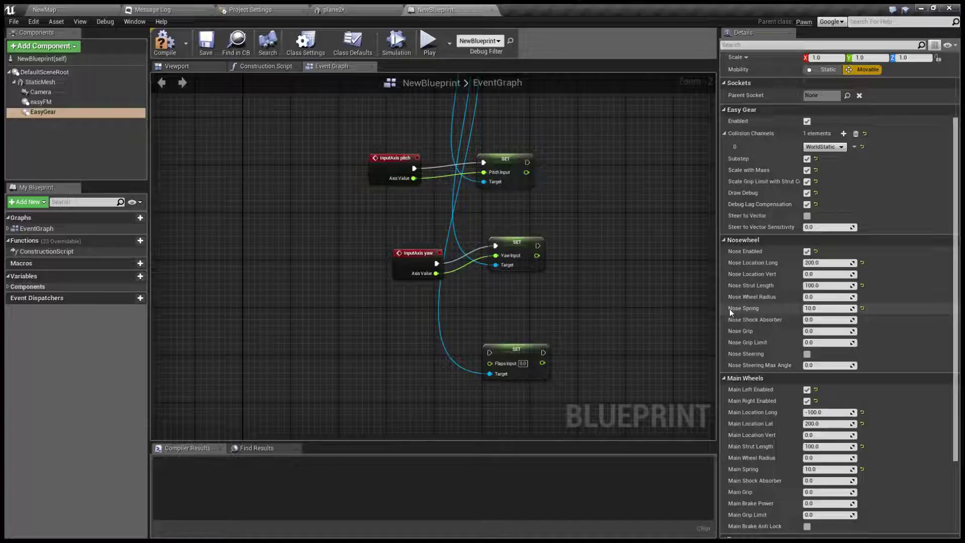
# Enter 980 for both Nose Spring and Main Spring, then compile NewBlueprint.
pyautogui.click(819, 308)
pyautogui.write('980')
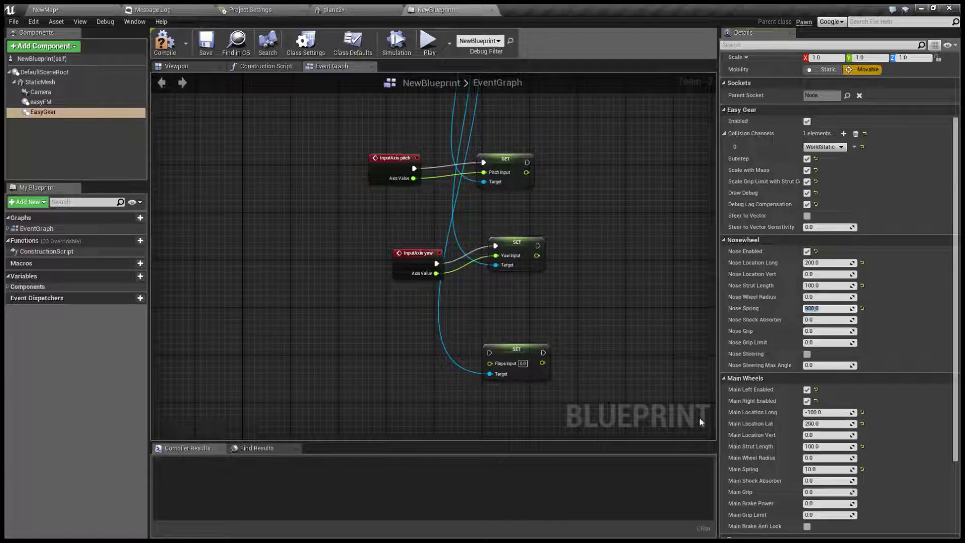
pyautogui.click(824, 469)
pyautogui.write('980')
pyautogui.press('Return')
pyautogui.click(171, 51)
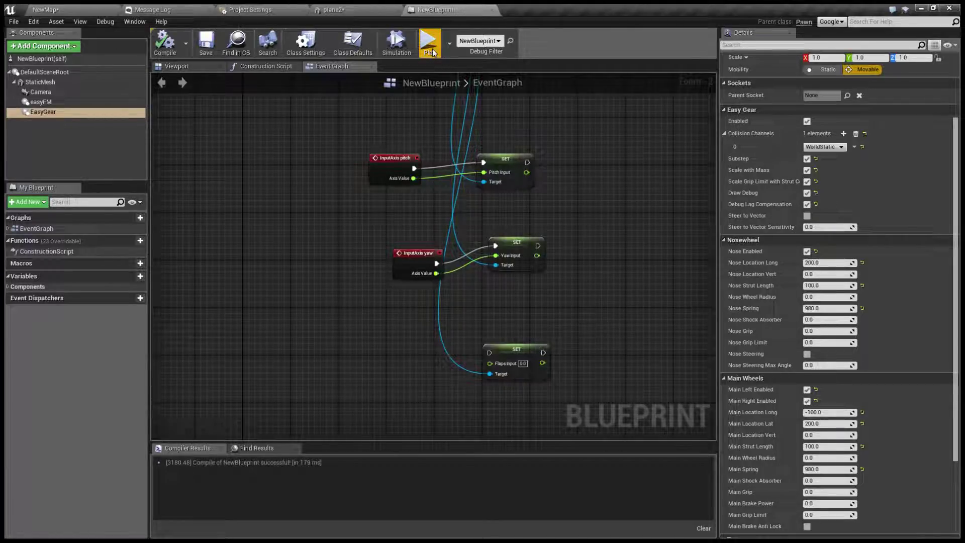
pyautogui.click(430, 48)
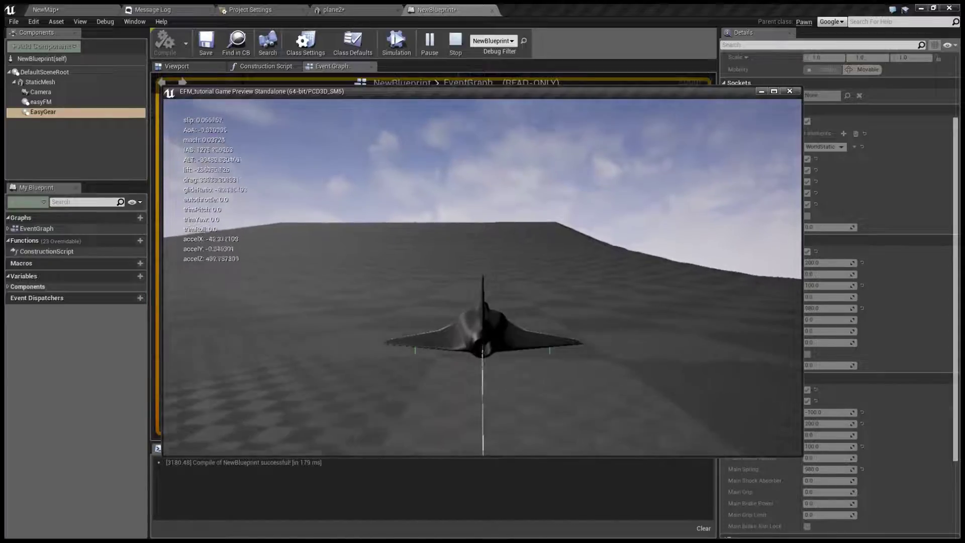
pyautogui.press('Escape')
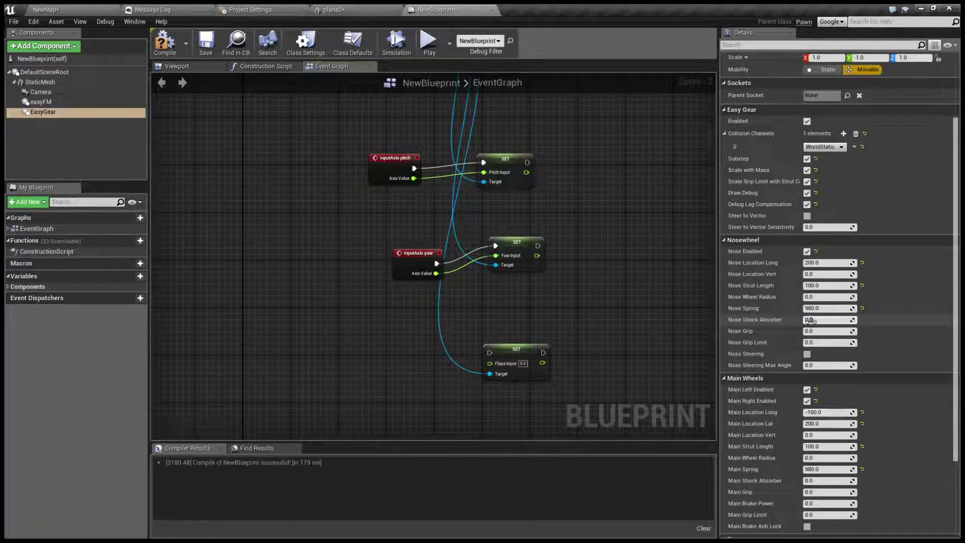
# Set Nose Shock Absorber and Main Shock Absorber to 1.0, then run a test flight.
pyautogui.moveTo(804, 319); pyautogui.dragTo(807, 320)
pyautogui.click(809, 480)
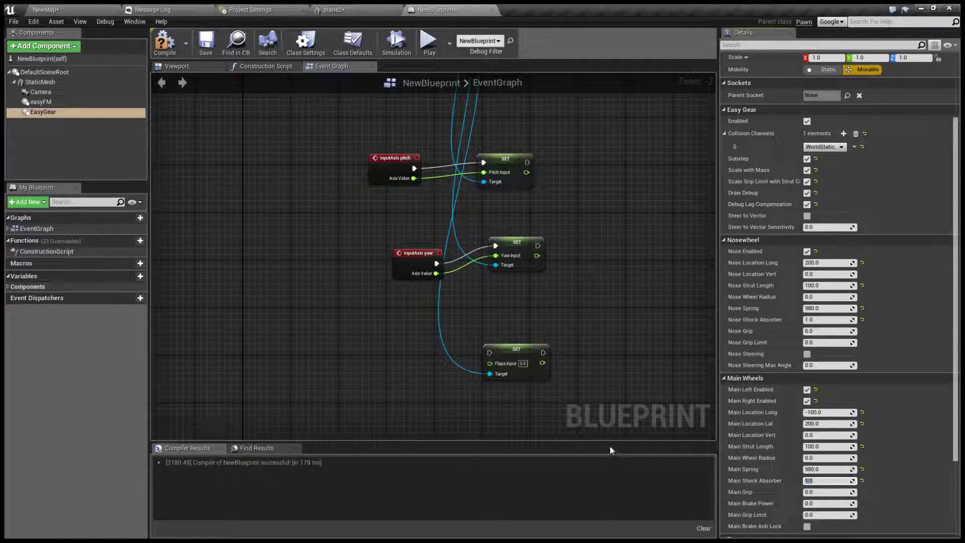
pyautogui.click(427, 46)
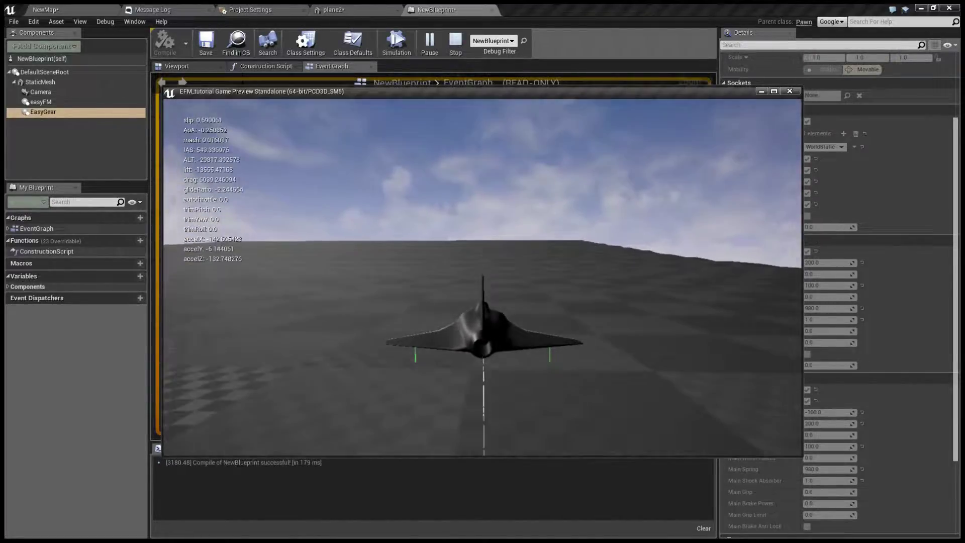
pyautogui.press('Escape')
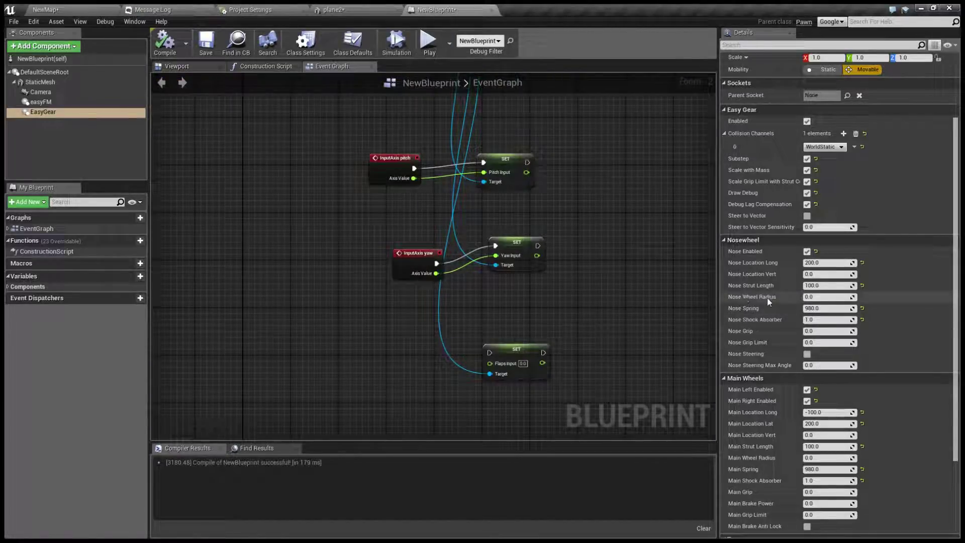
# Enter 10 for EasyGear's Nose Wheel Radius and 20 for its Main Wheel Radius.
pyautogui.click(810, 297)
pyautogui.write('10')
pyautogui.press('Return')
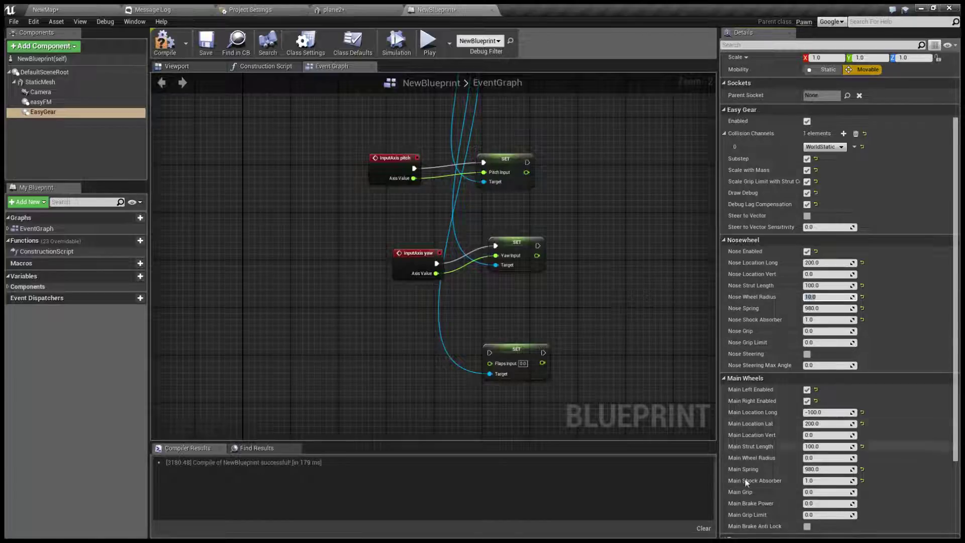
pyautogui.click(812, 458)
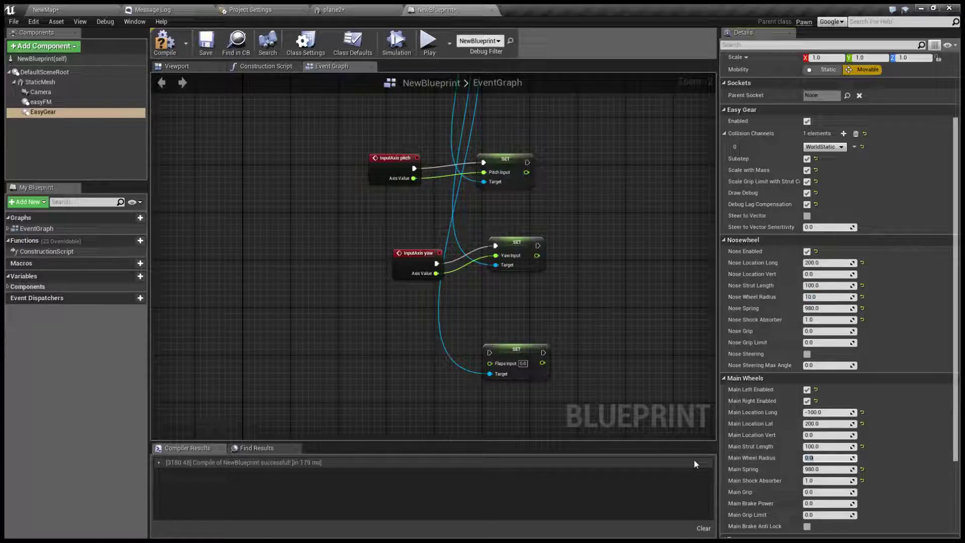
pyautogui.write('20')
pyautogui.press('Return')
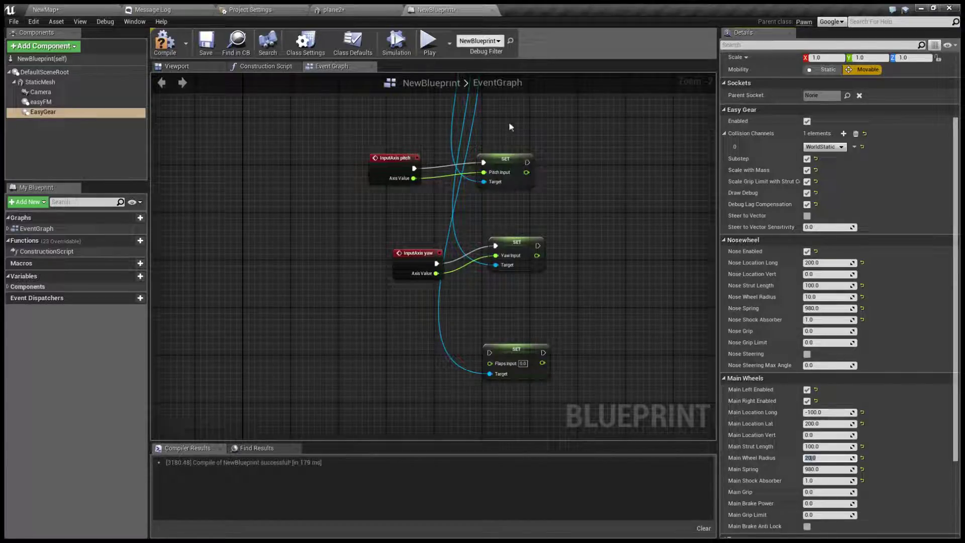